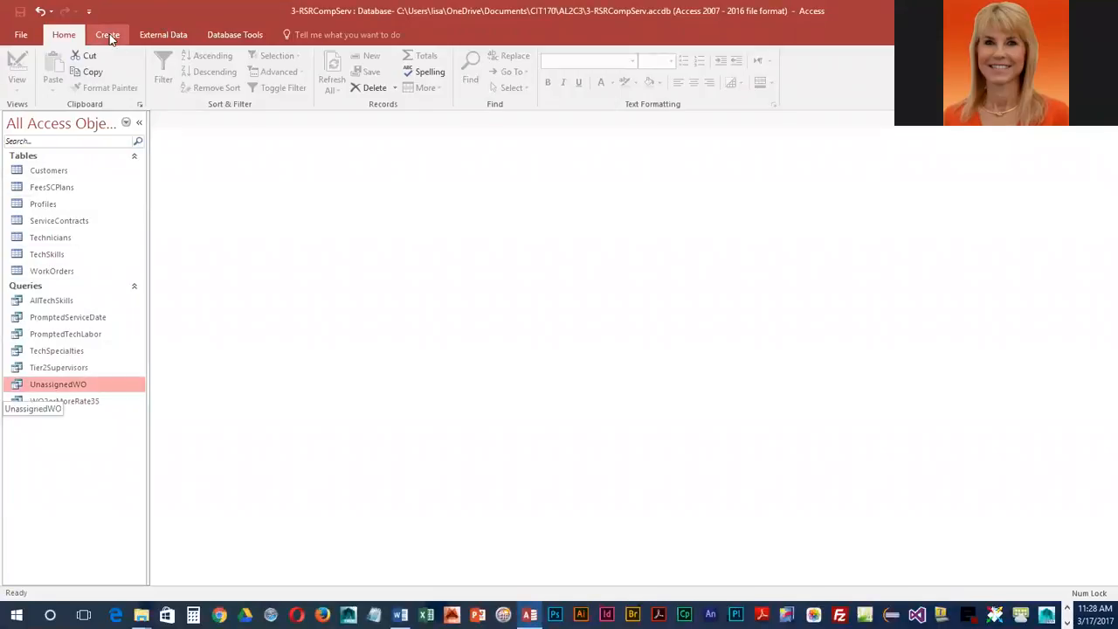
- Create a new query in Design view and add the WorkOrders table to it
left_click(108, 35)
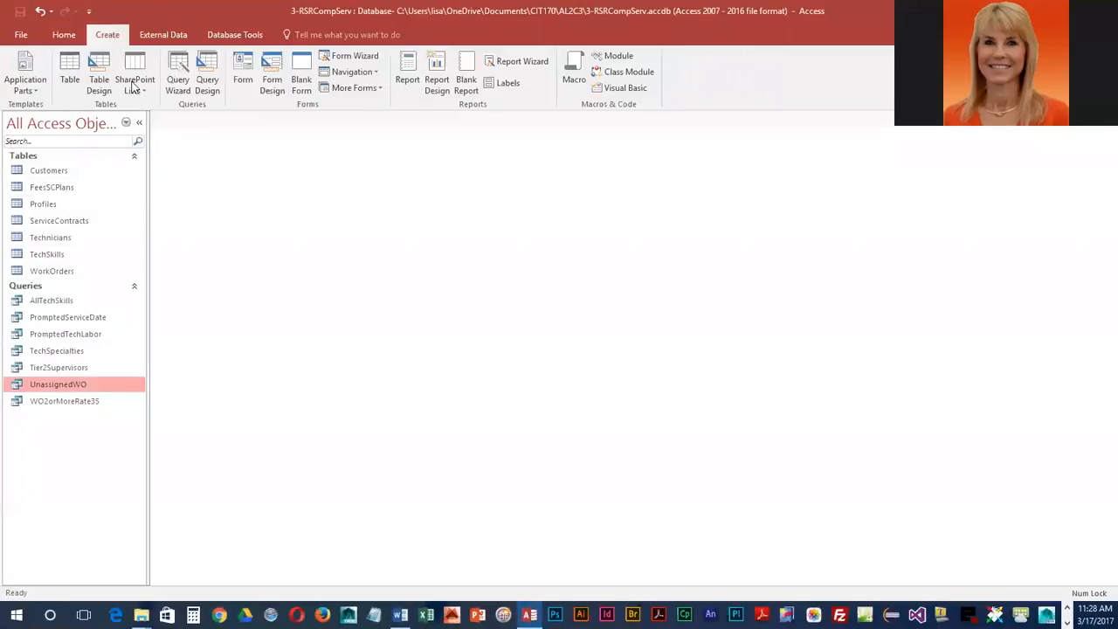
left_click(208, 71)
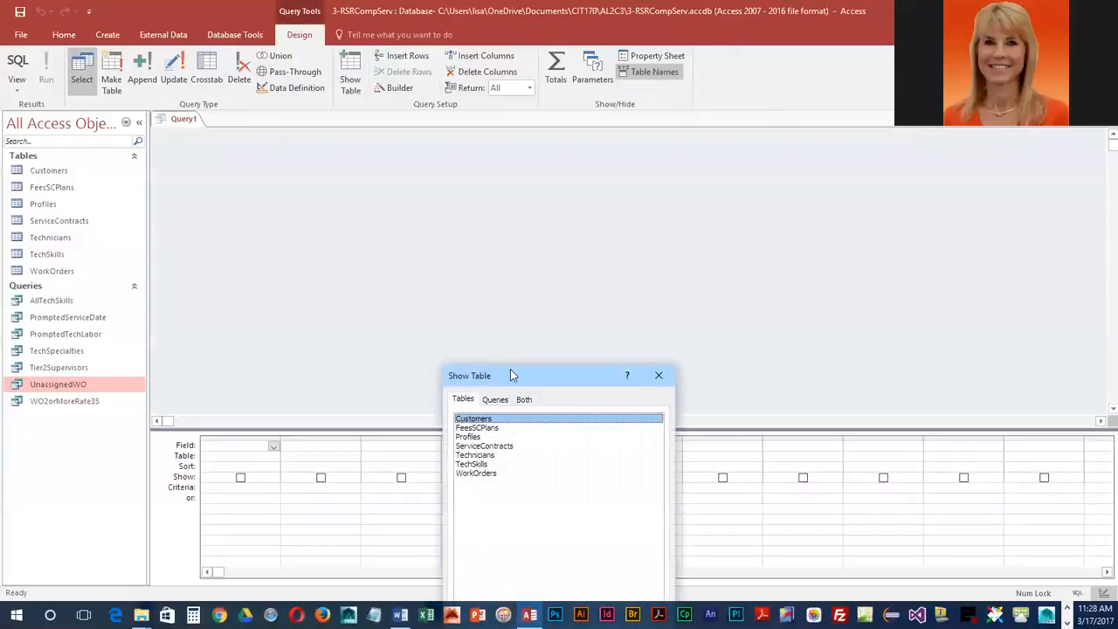
left_click_drag(531, 367, 671, 262)
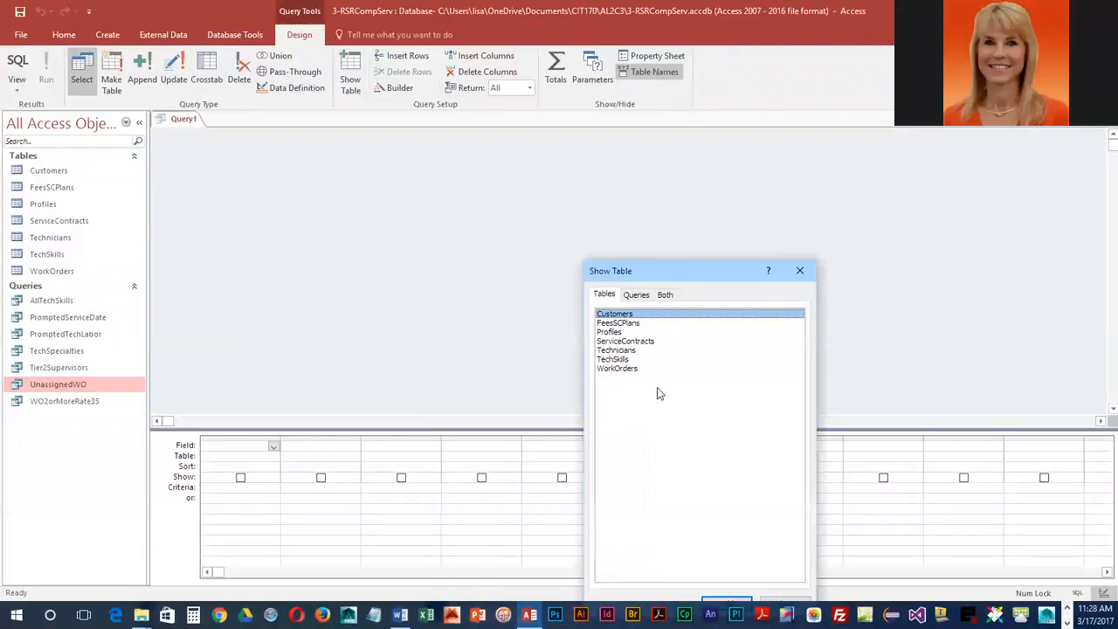
double_click(626, 369)
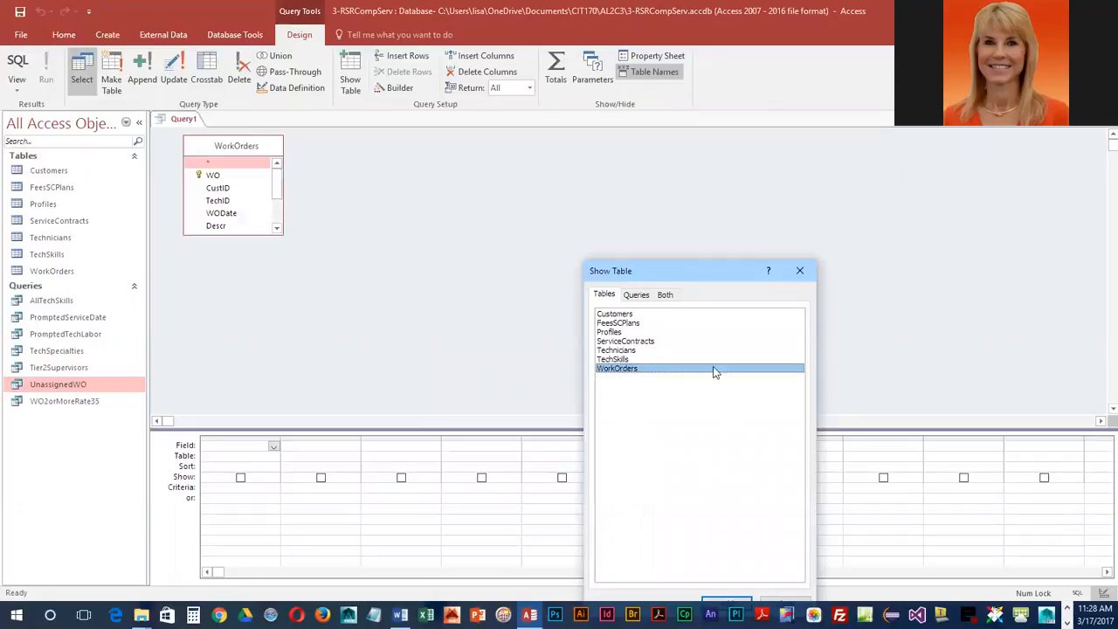
left_click_drag(699, 276, 749, 159)
left_click(828, 490)
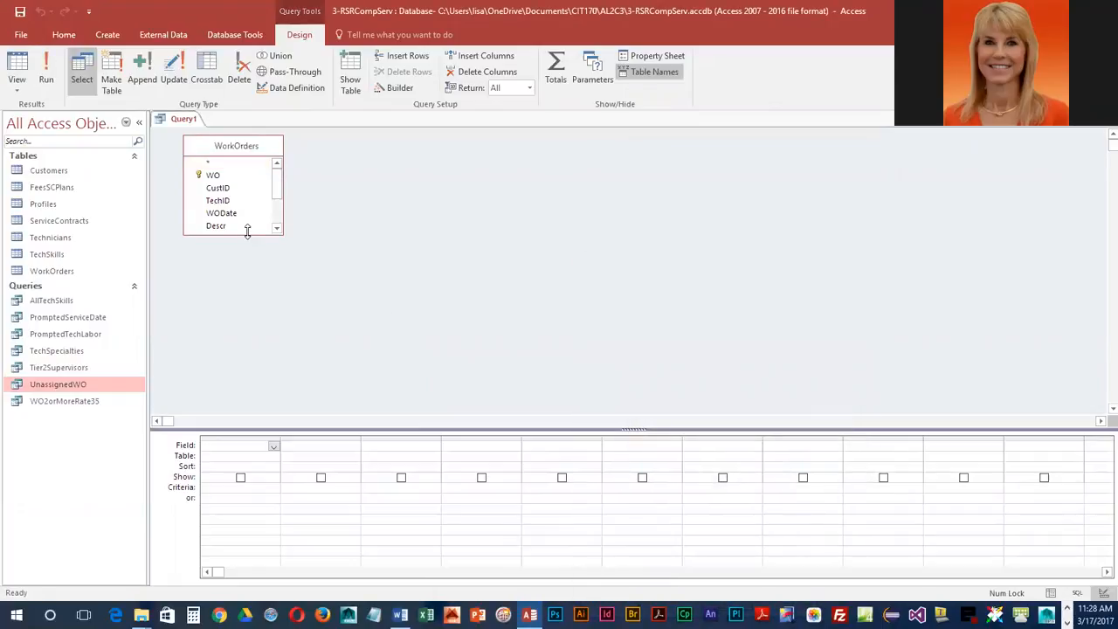
- Enlarge the WorkOrders field list and add the WO, ServDate, Hours and Rate fields to the query grid
left_click_drag(247, 230, 234, 320)
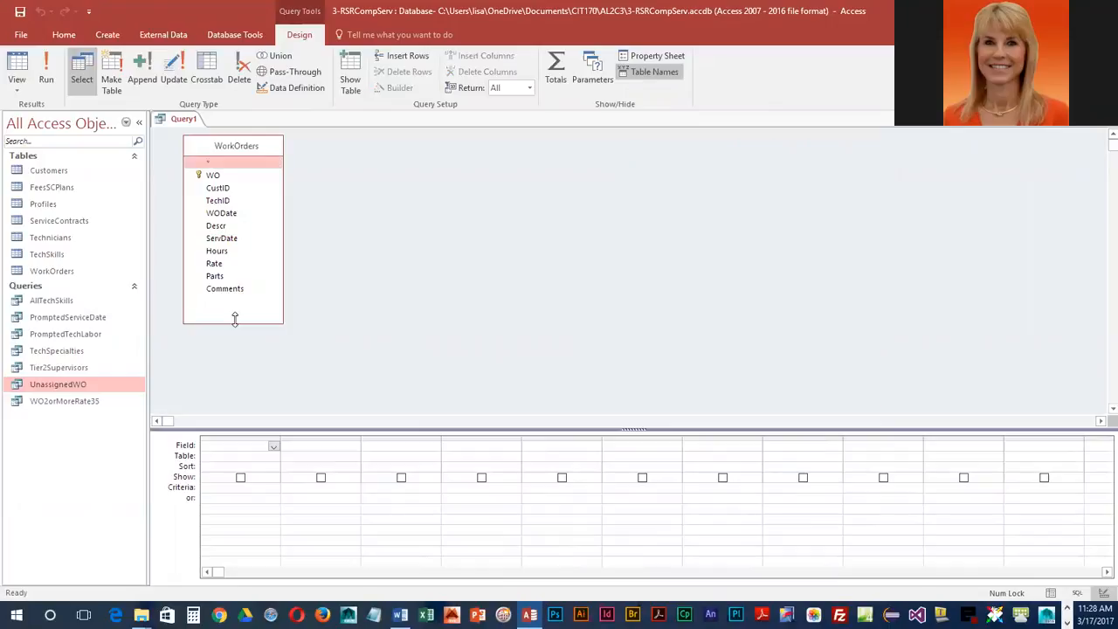
double_click(212, 177)
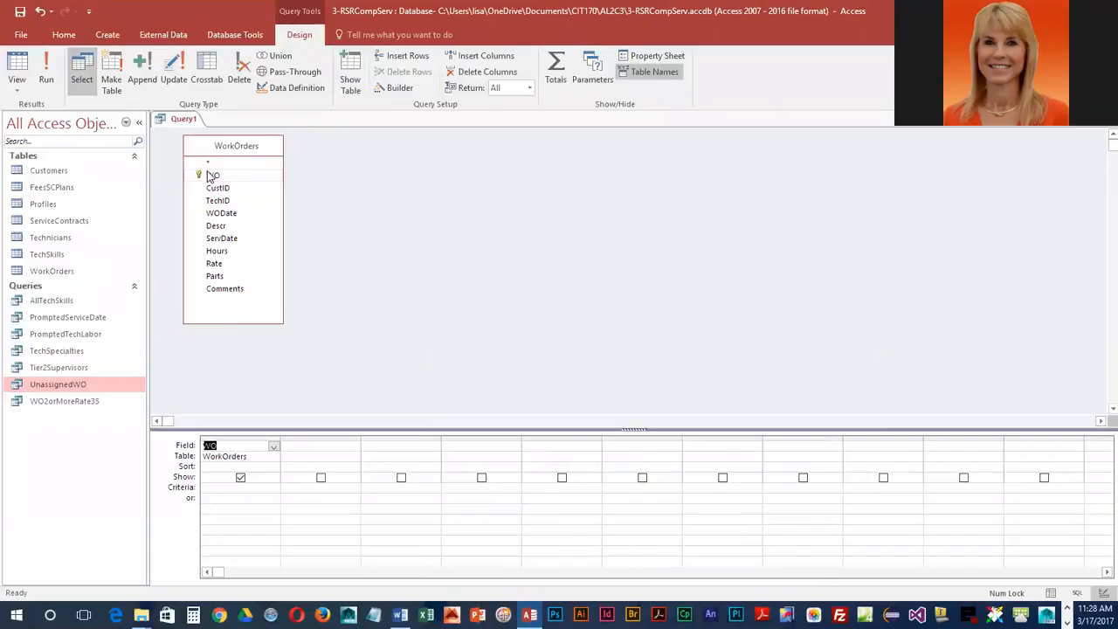
left_click(226, 241)
double_click(226, 241)
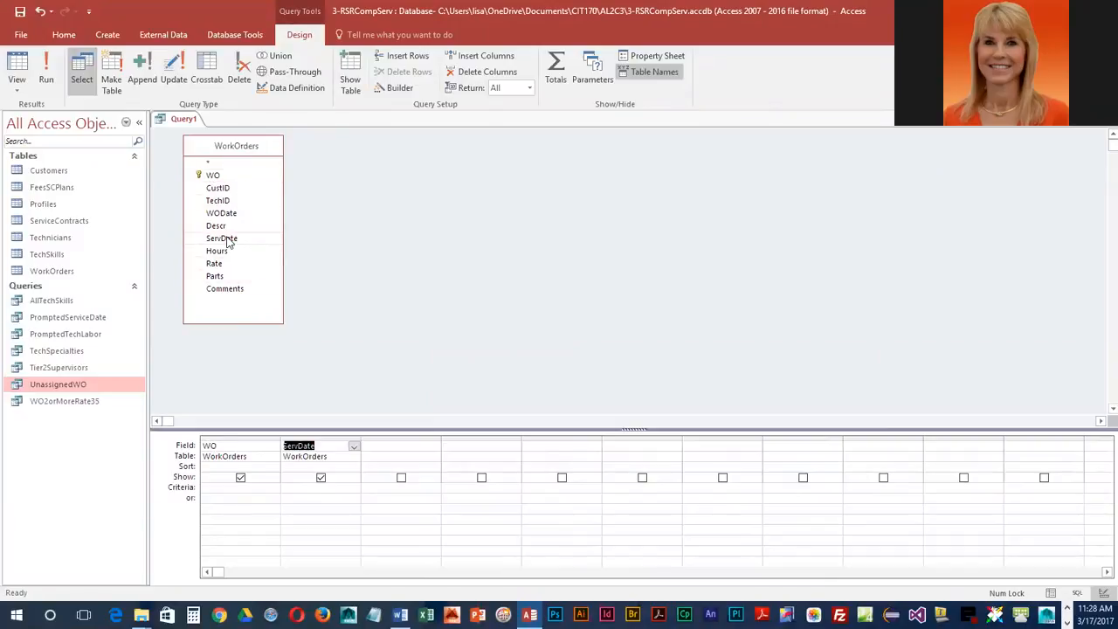
double_click(218, 251)
left_click(218, 266)
double_click(218, 265)
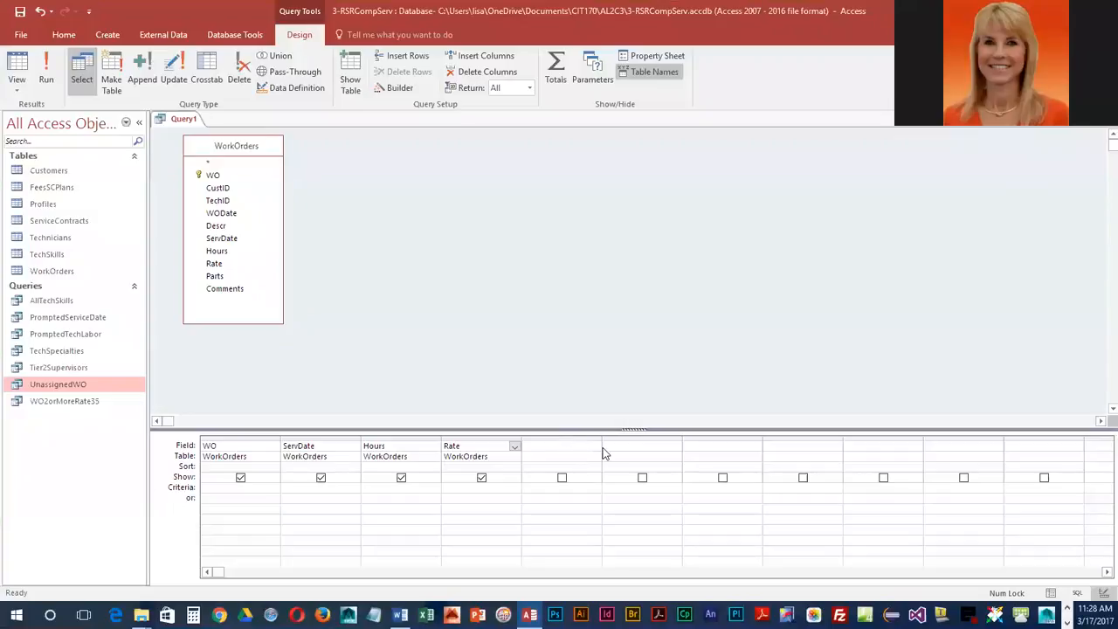
- Widen the first empty query column and enter the calculated field TotalLabor:[Hours]*[Rate] in it
left_click(552, 451)
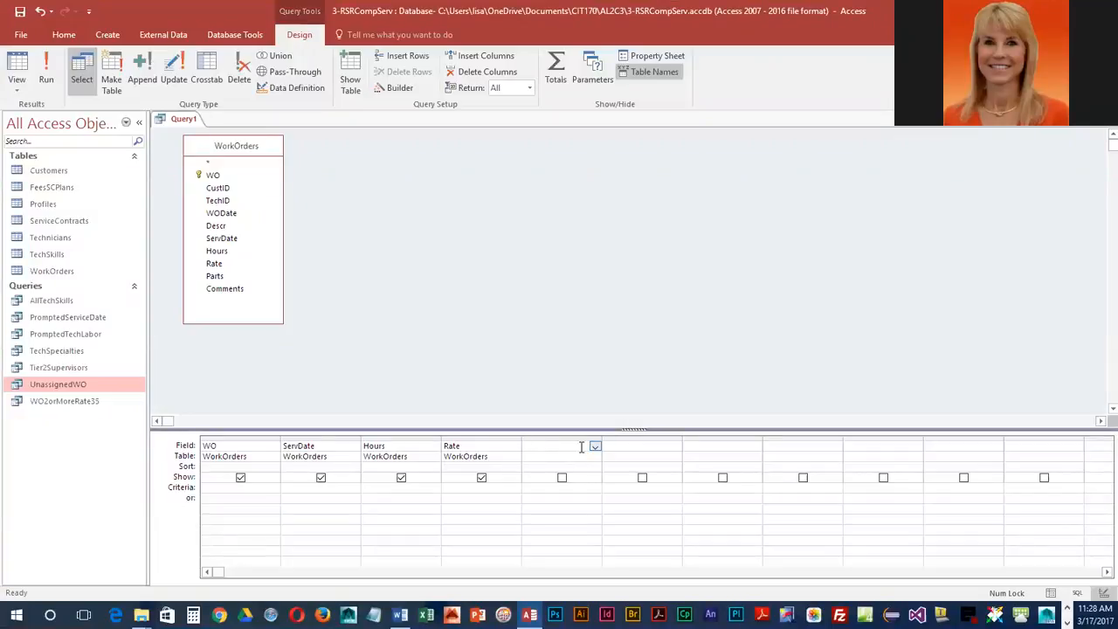
left_click_drag(601, 443, 646, 443)
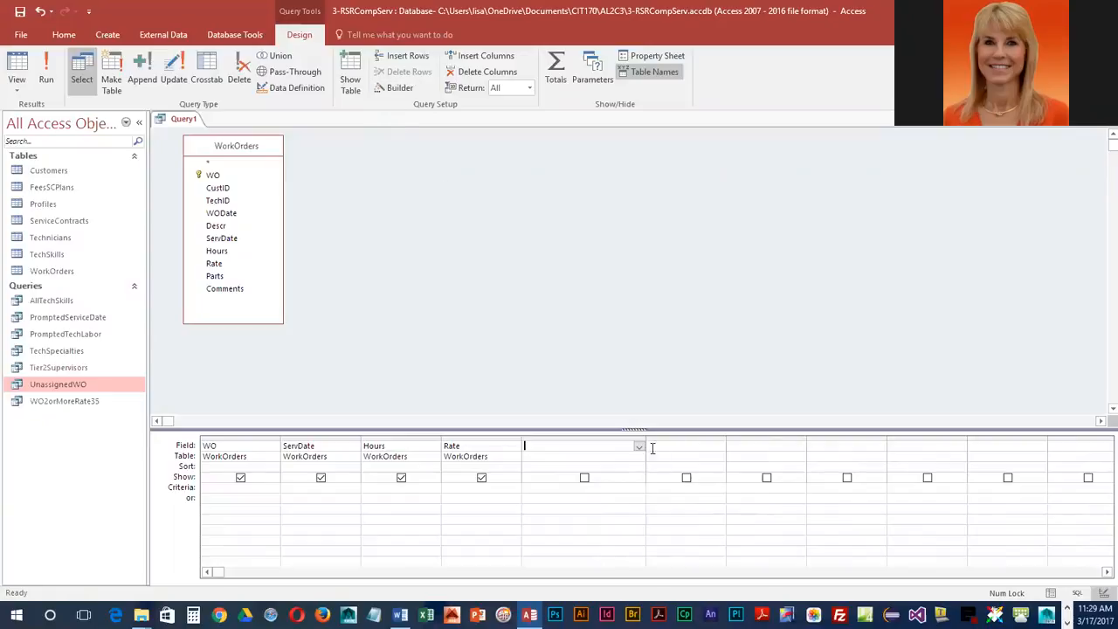
left_click_drag(646, 439, 656, 437)
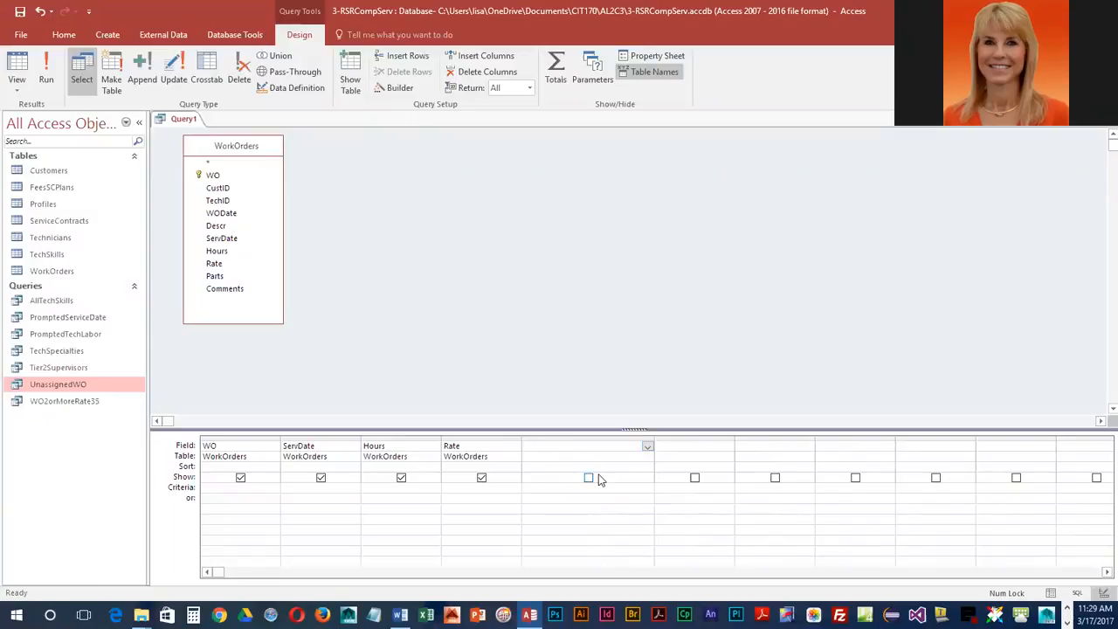
type("TotalLabor:")
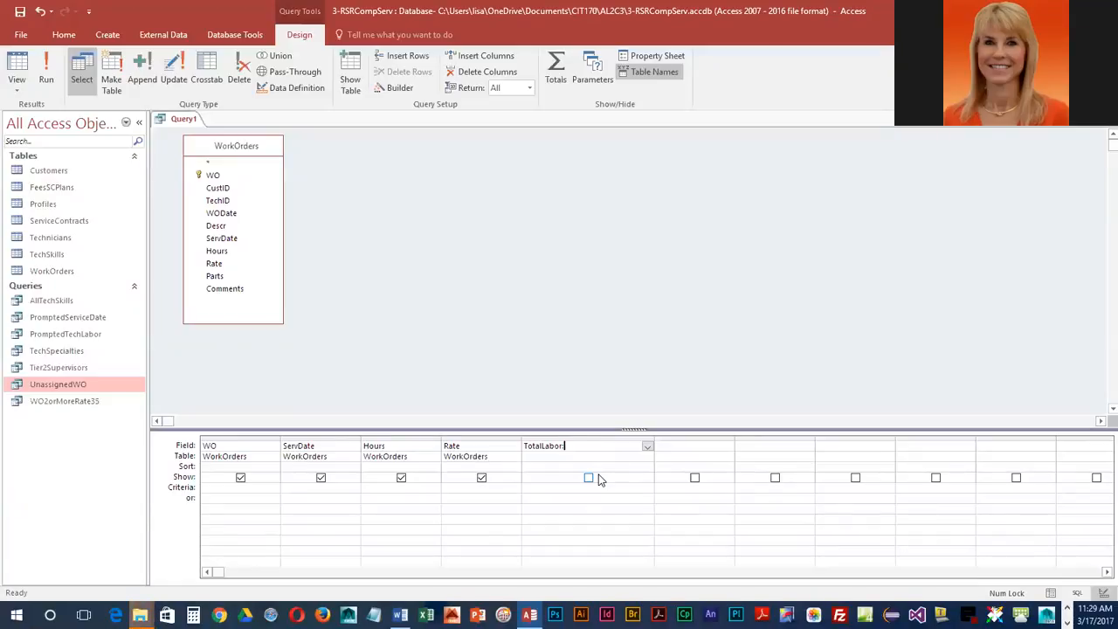
type("[Hours]")
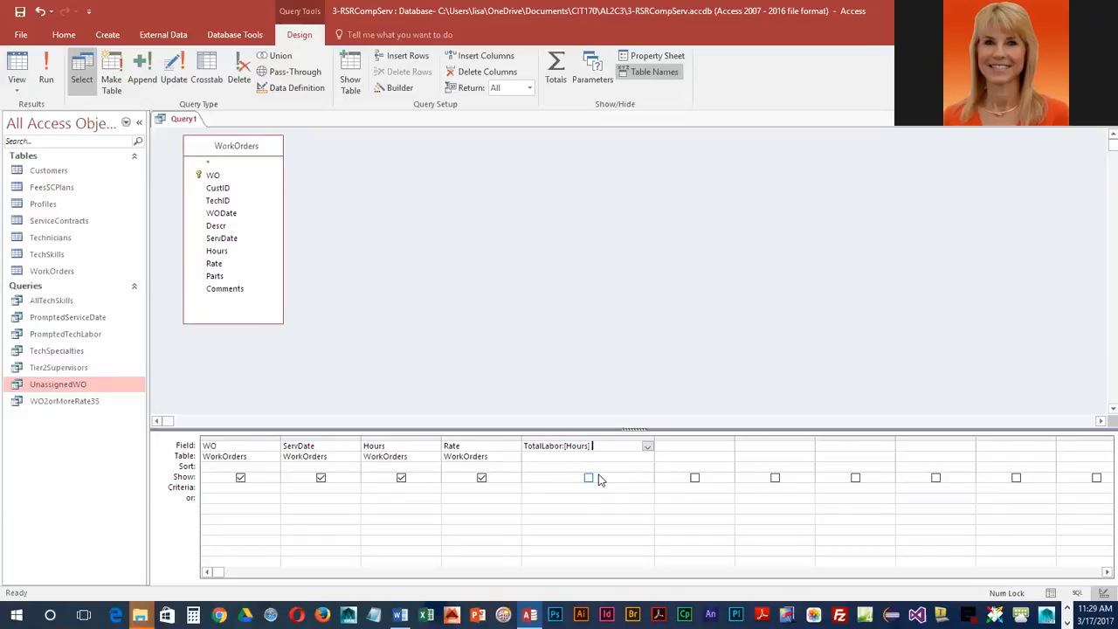
type("*[Rate]")
- Check the TotalLabor expression in the Expression Builder and accept it into the query grid
left_click(394, 90)
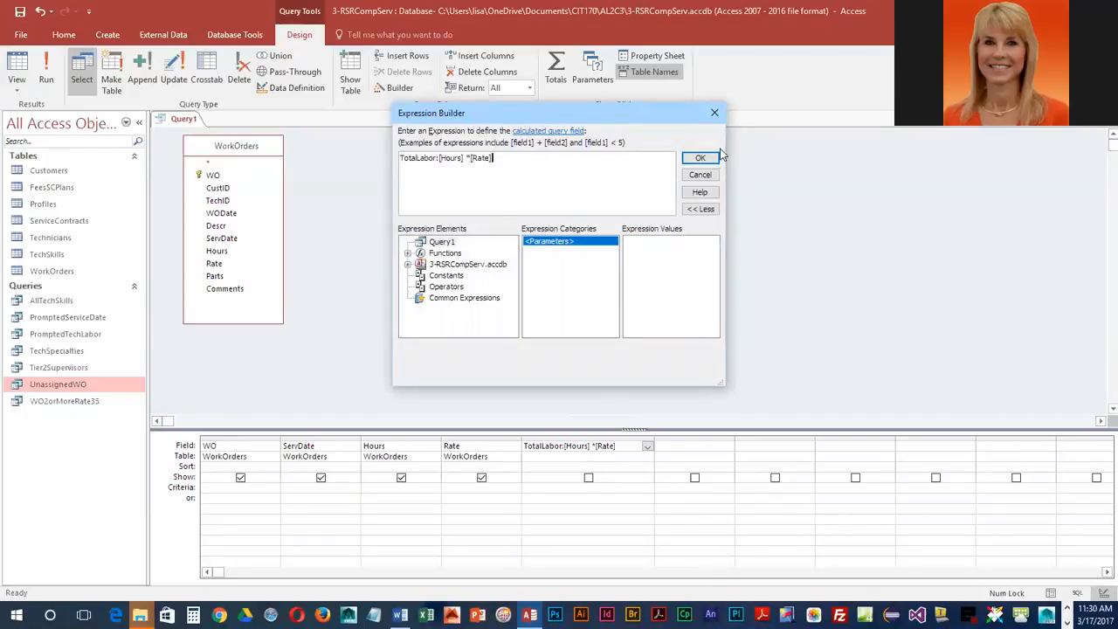
left_click(700, 158)
left_click(631, 446)
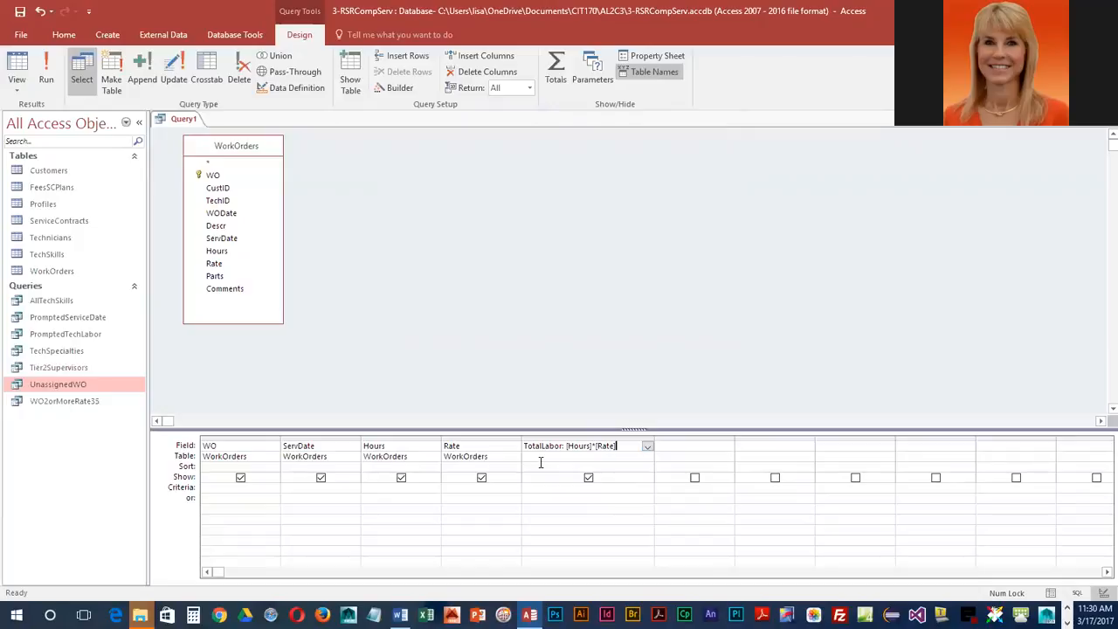
key("Tab")
- Save the query under the name TotalLabor
left_click(20, 12)
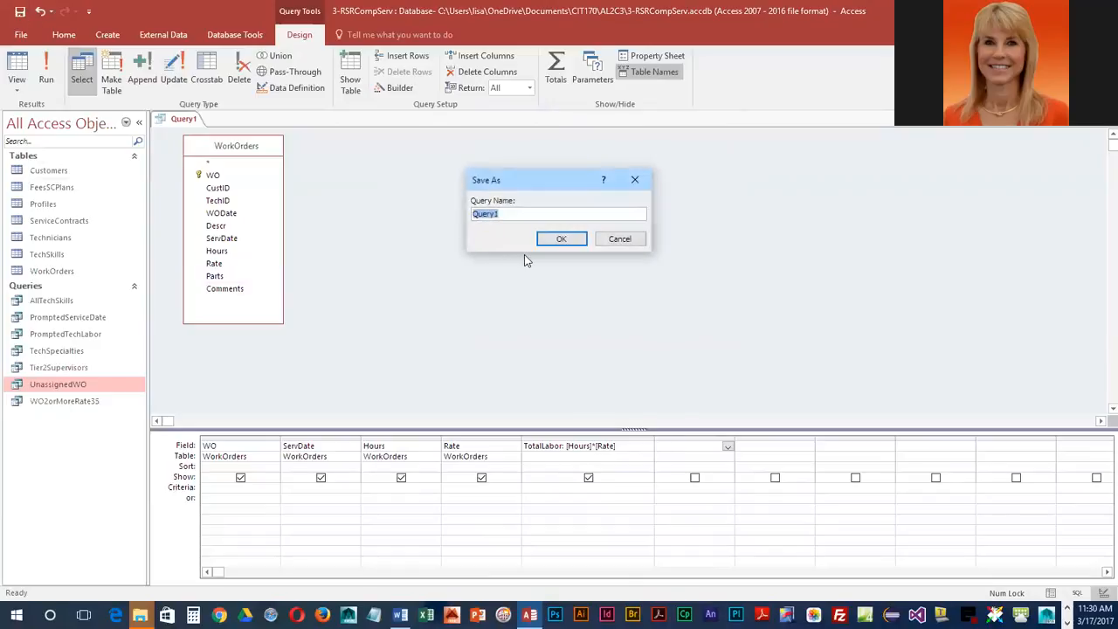
type("TotalLabor")
key("Return")
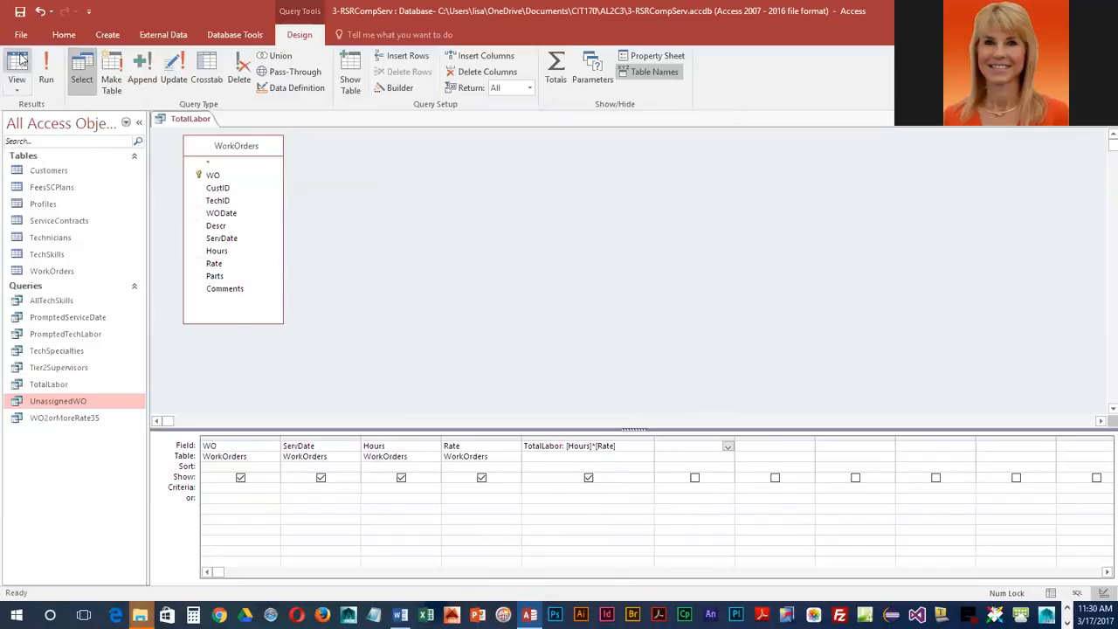
- Run the TotalLabor query and look through the calculated labor values, returning to the first record
left_click(46, 74)
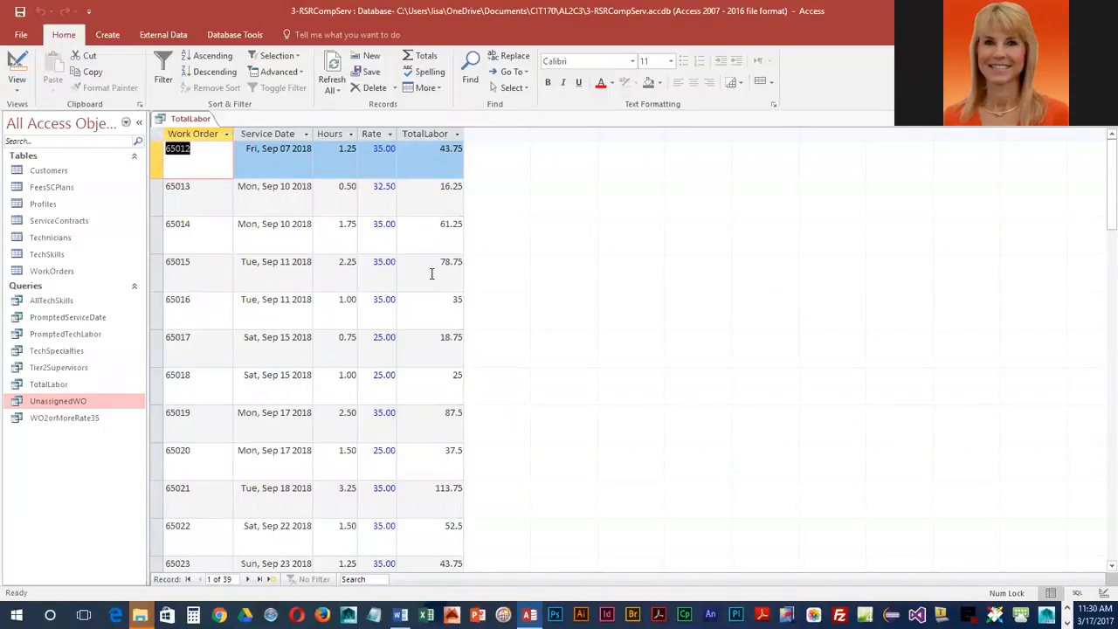
scroll(424, 277, "down", 3)
scroll(437, 338, "down", 6)
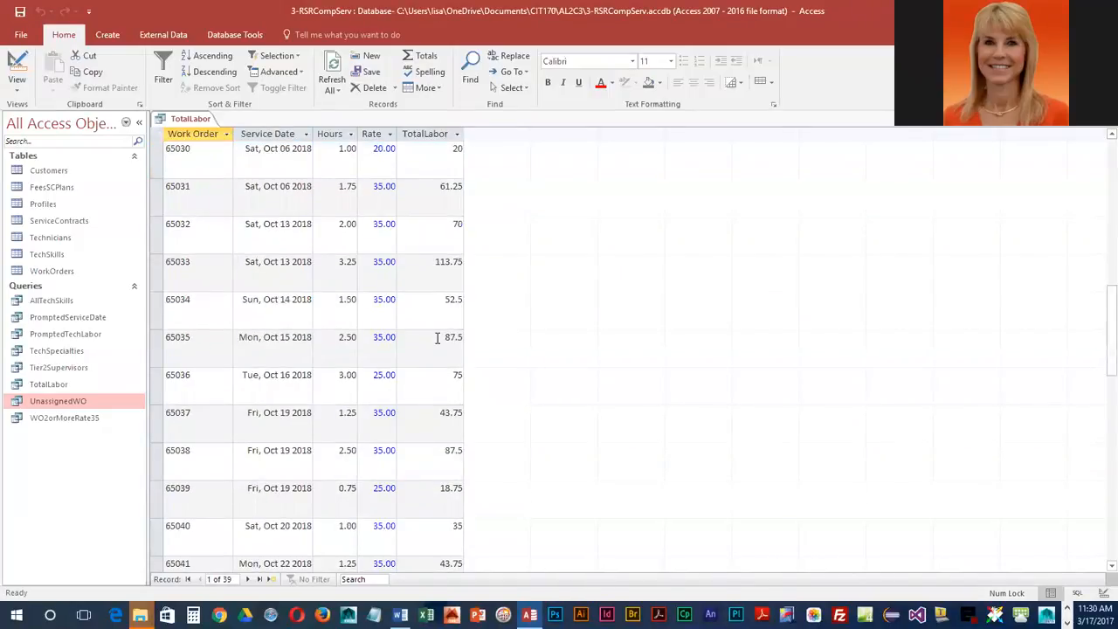
scroll(437, 338, "up", 7)
key("ctrl+Home")
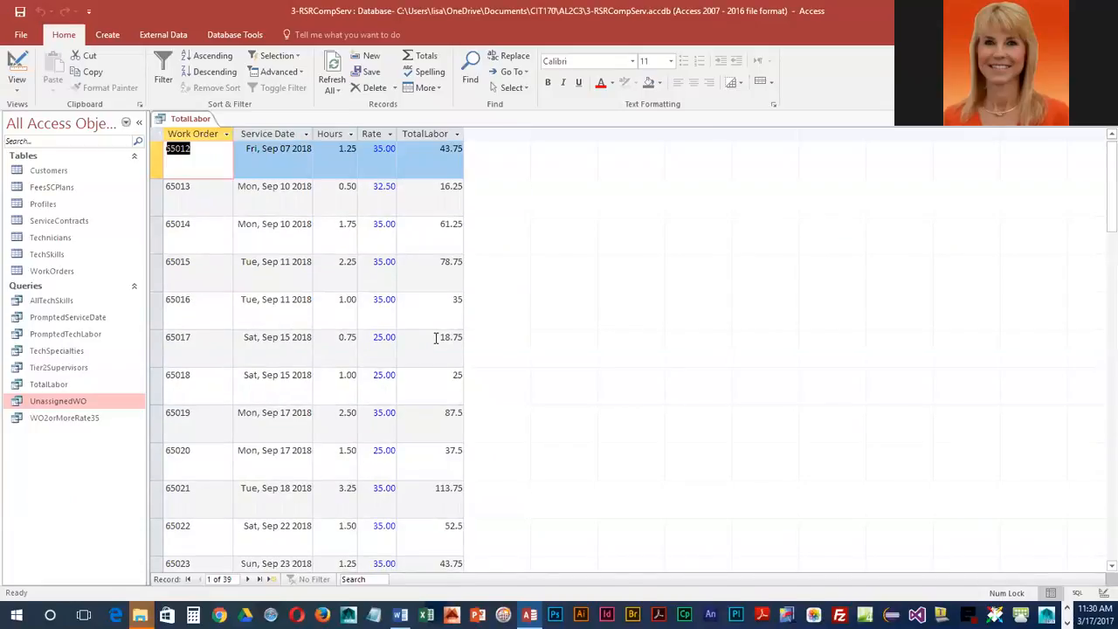
- In Design view, set the TotalLabor field's format to Standard and its caption to Total Labor
left_click(16, 61)
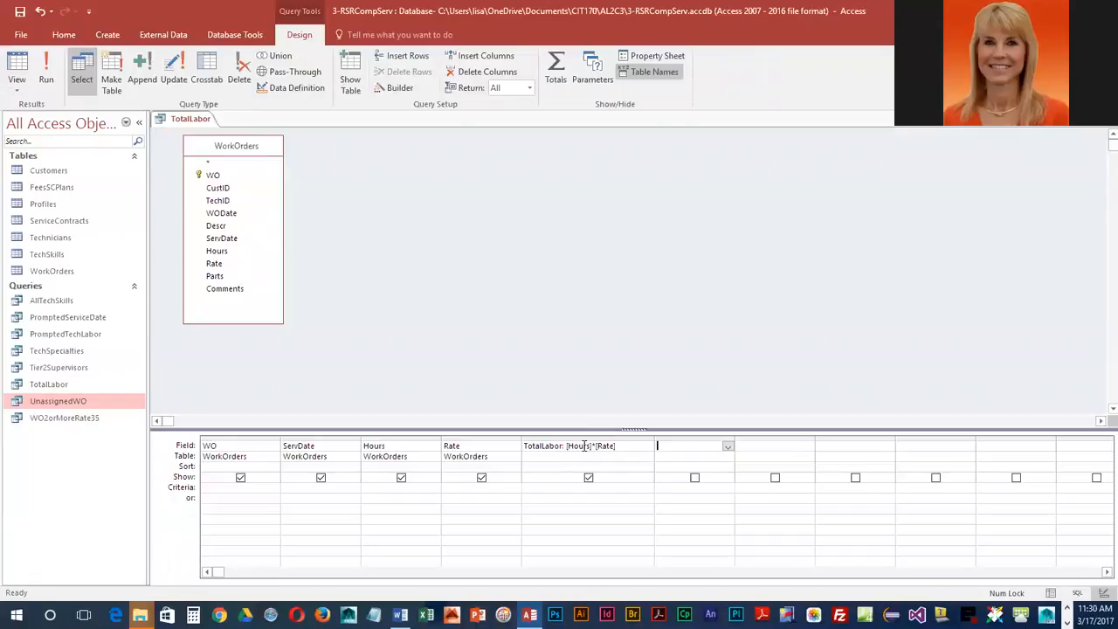
right_click(555, 449)
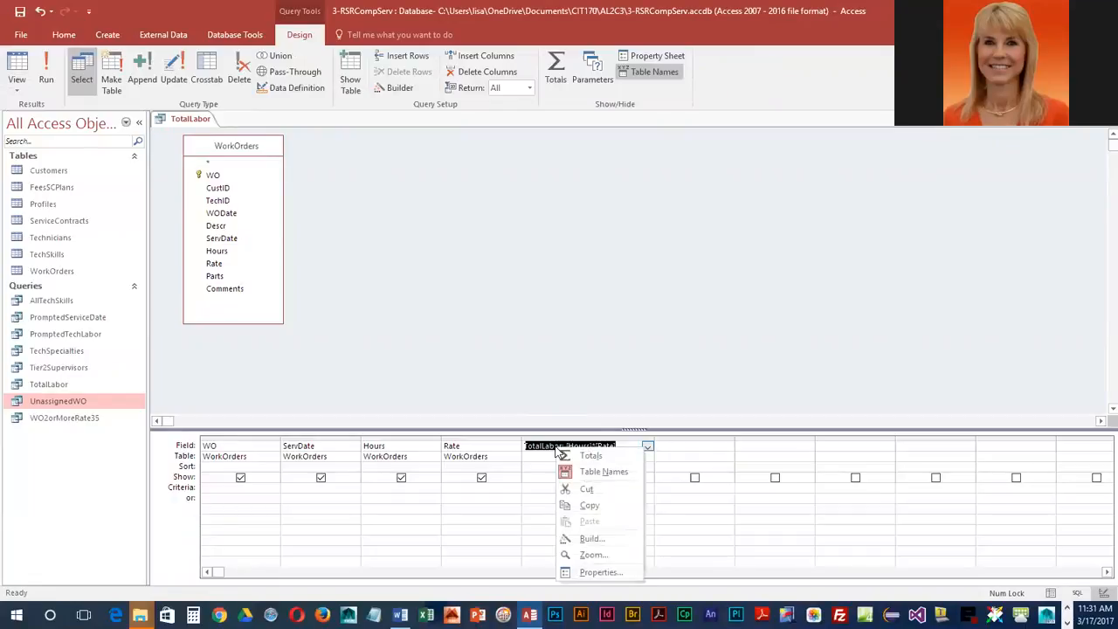
left_click(591, 573)
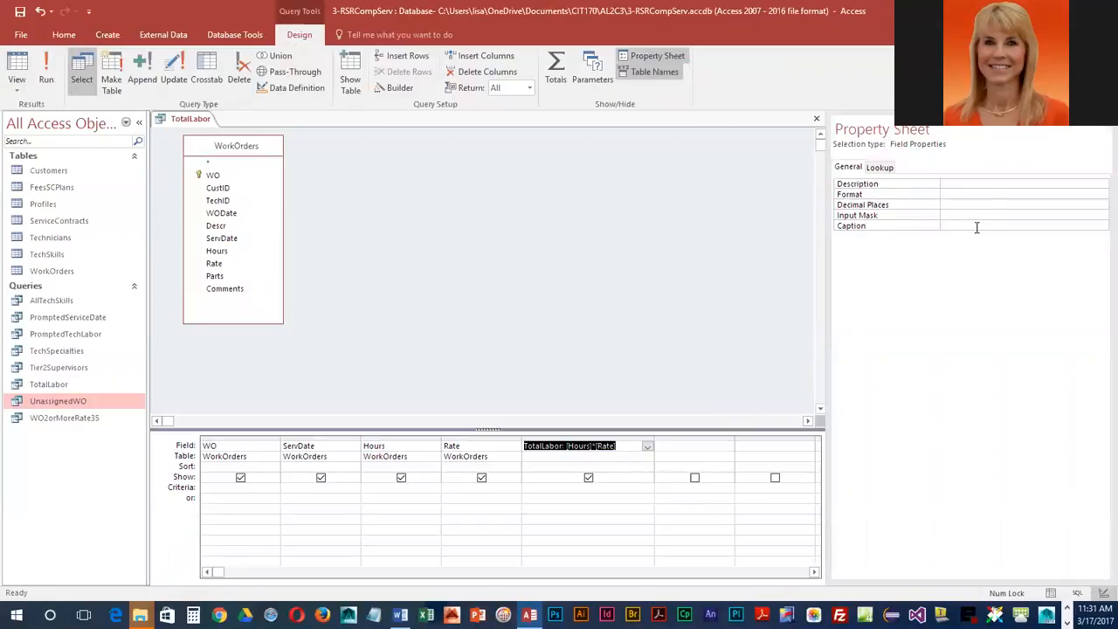
left_click(976, 194)
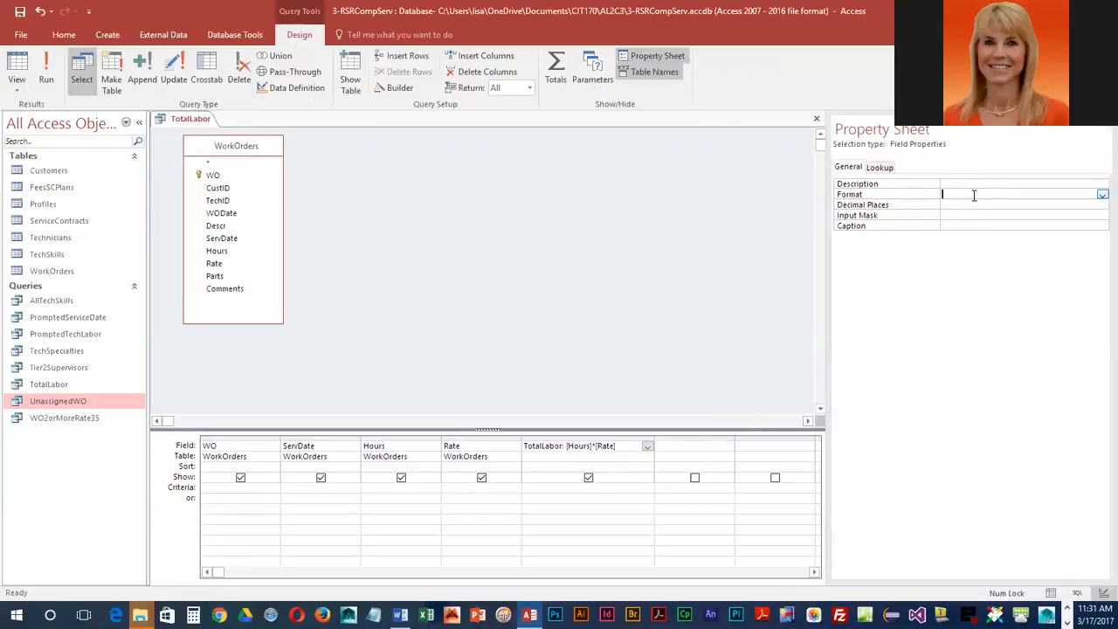
left_click(1101, 196)
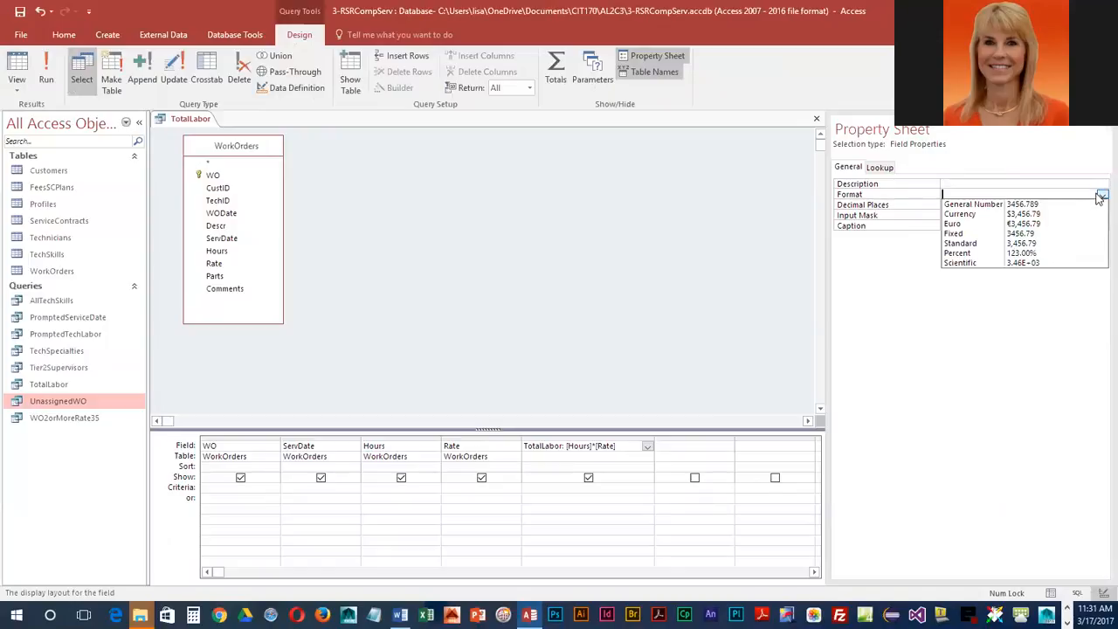
left_click(1022, 249)
left_click(958, 226)
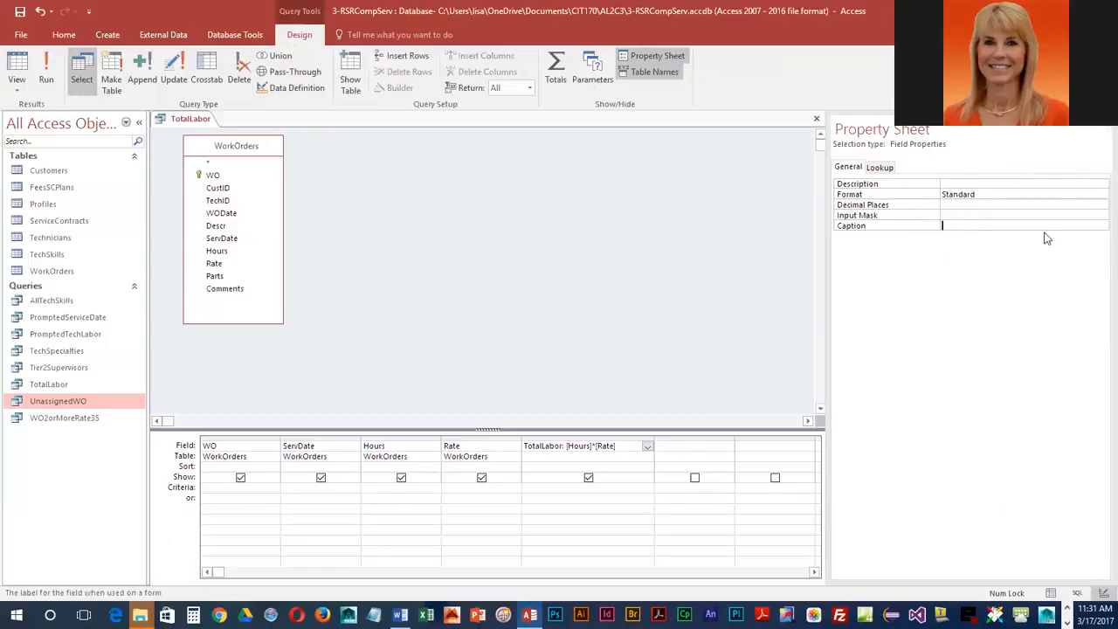
type("Total Labor")
left_click(1102, 138)
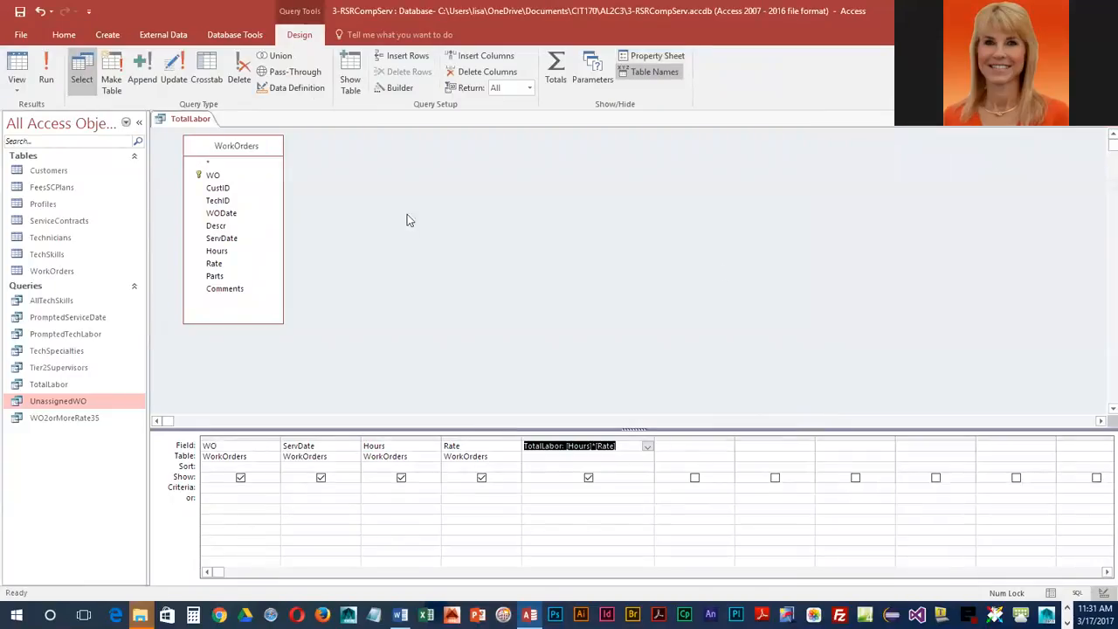
- Run the query again and check the Total Labor column down to the last work orders
left_click(44, 63)
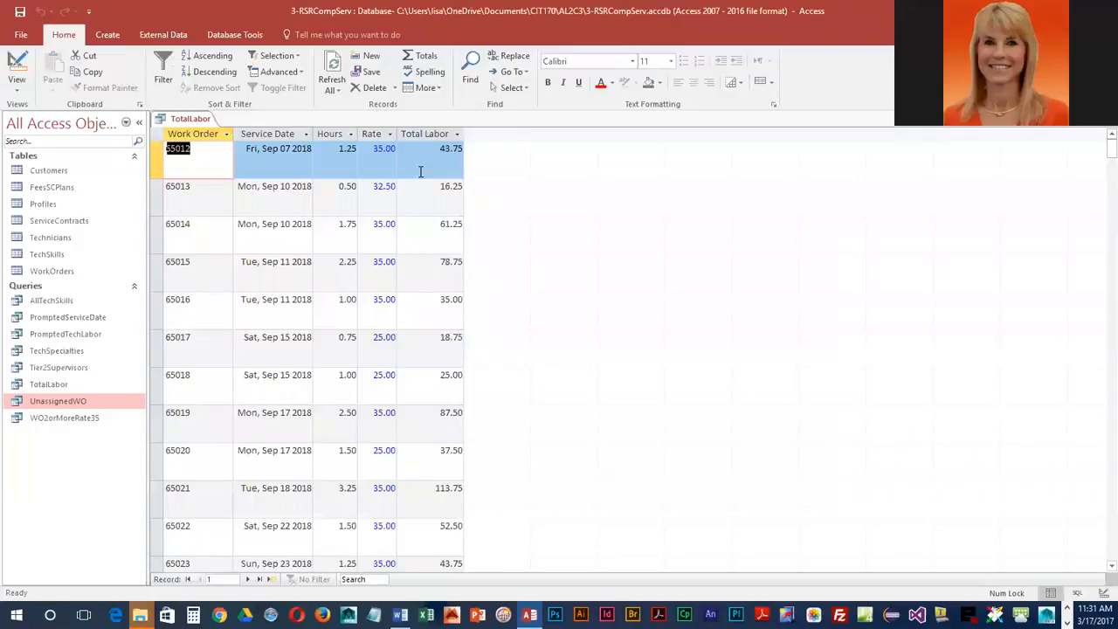
scroll(463, 472, "down", 7)
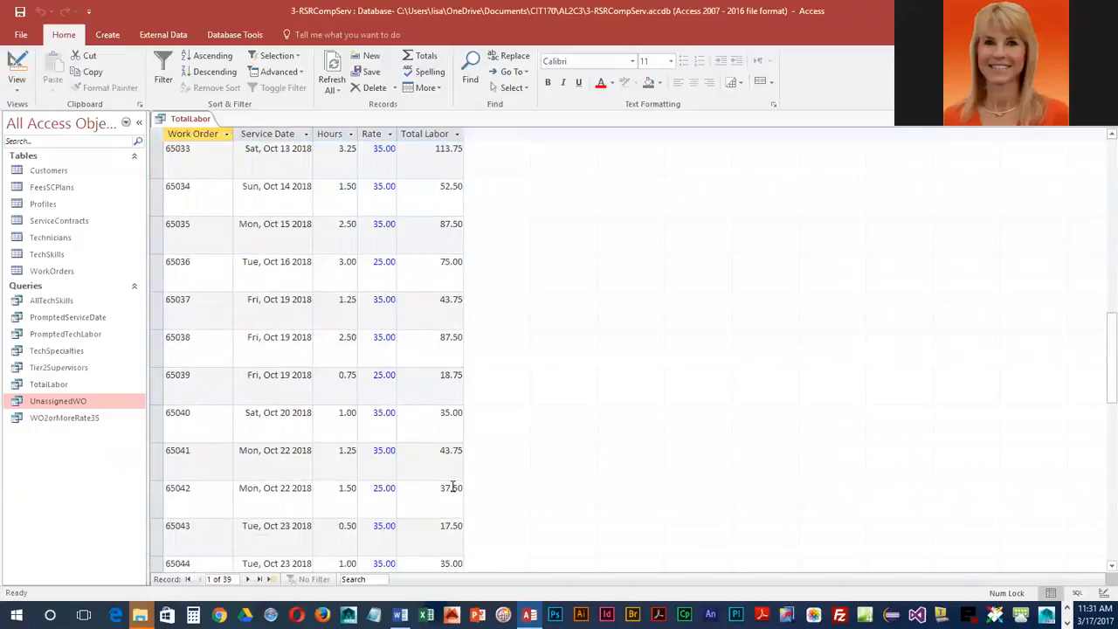
scroll(451, 486, "down", 4)
scroll(452, 487, "up", 2)
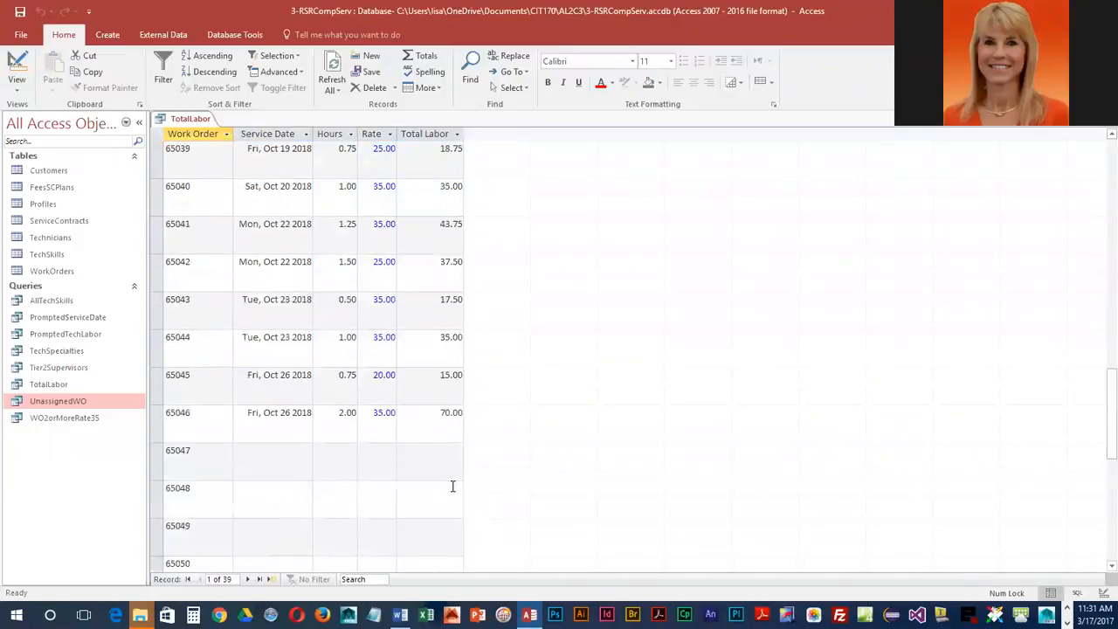
scroll(207, 478, "down", 1)
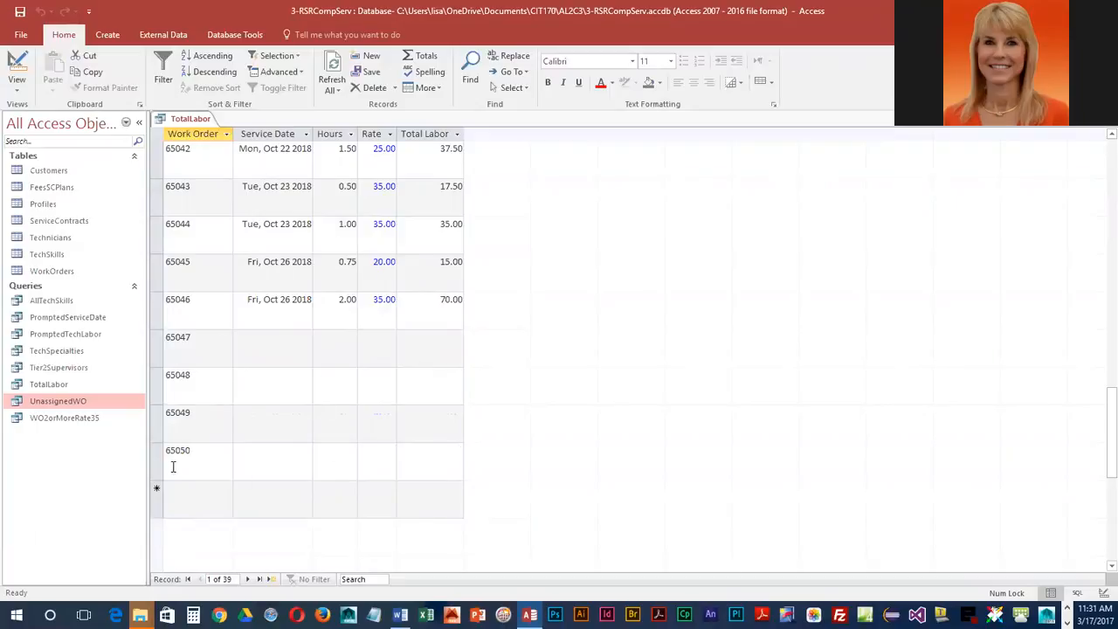
scroll(297, 458, "up", 6)
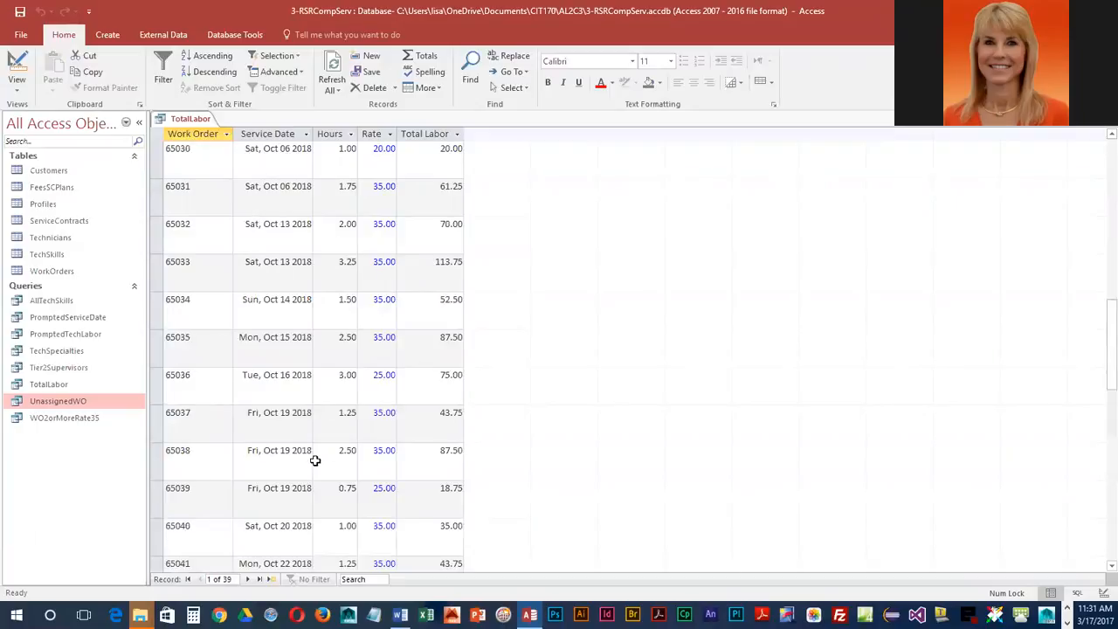
- Return to Design view, add the criterion >0 to the Hours field and save the query
left_click(15, 61)
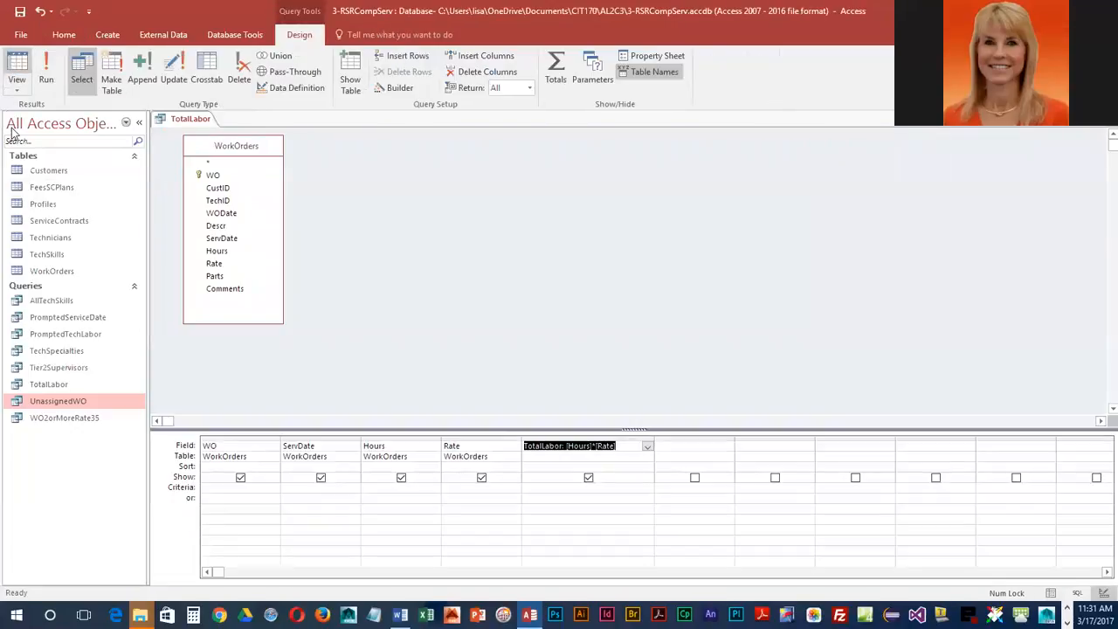
left_click(383, 487)
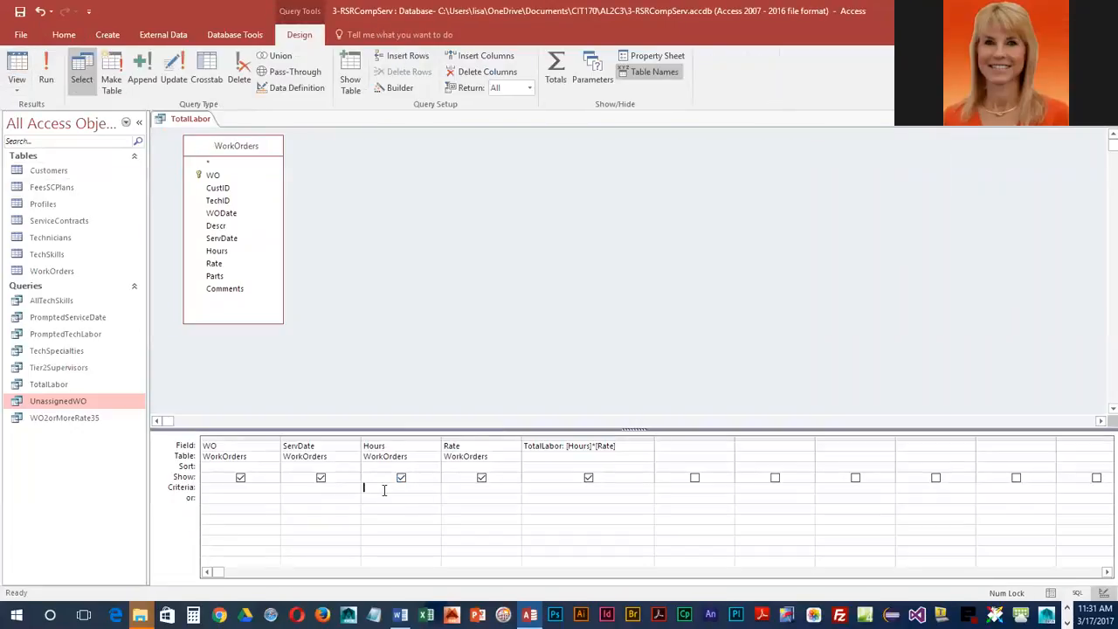
type(">0")
left_click(19, 11)
- Run the filtered query and review its records through to the end and back to the first
left_click(46, 74)
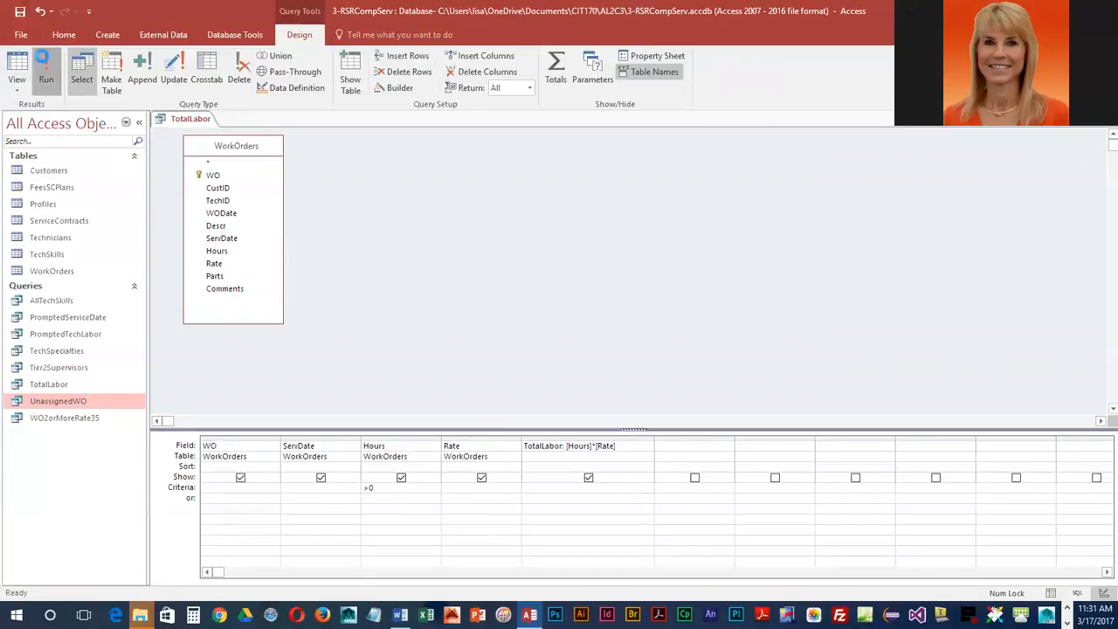
scroll(444, 337, "down", 11)
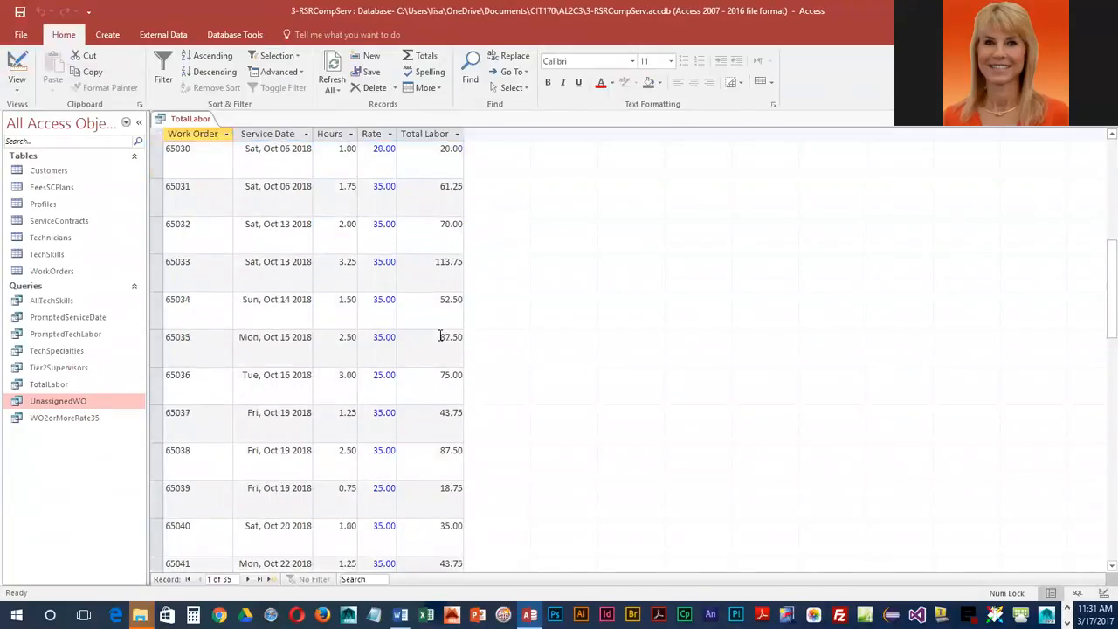
scroll(441, 342, "up", 2)
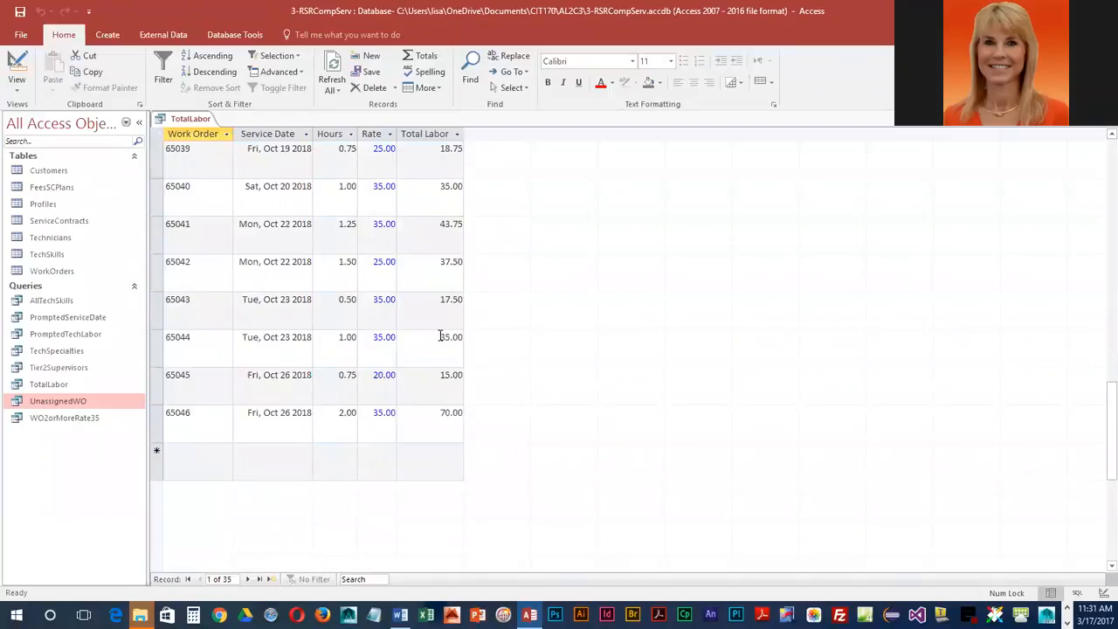
scroll(441, 336, "up", 9)
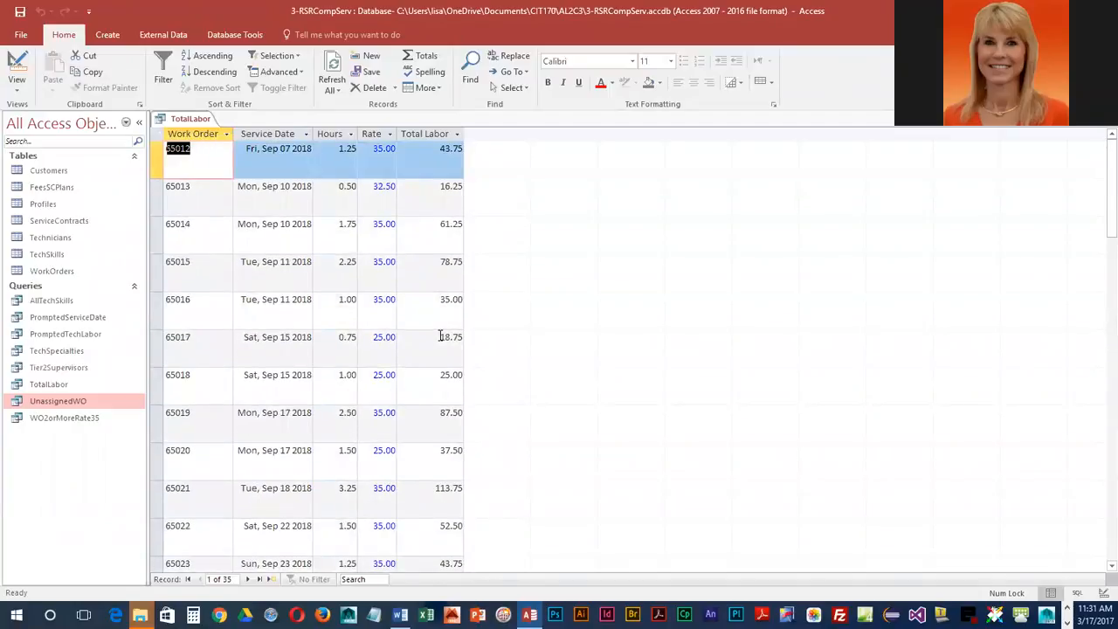